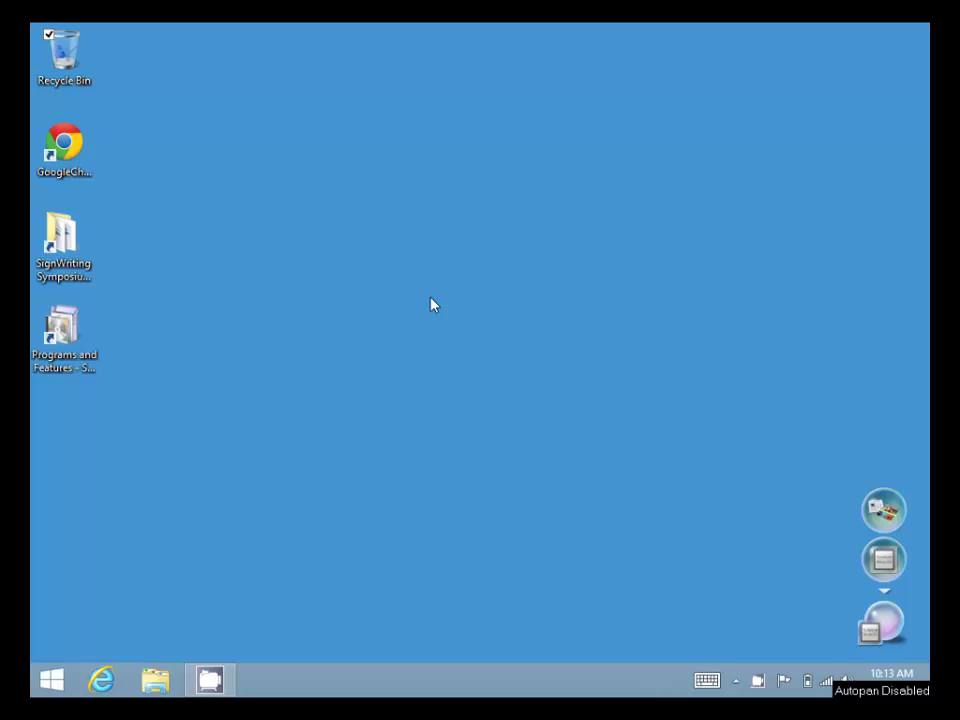
double_click(64, 148)
text(www)
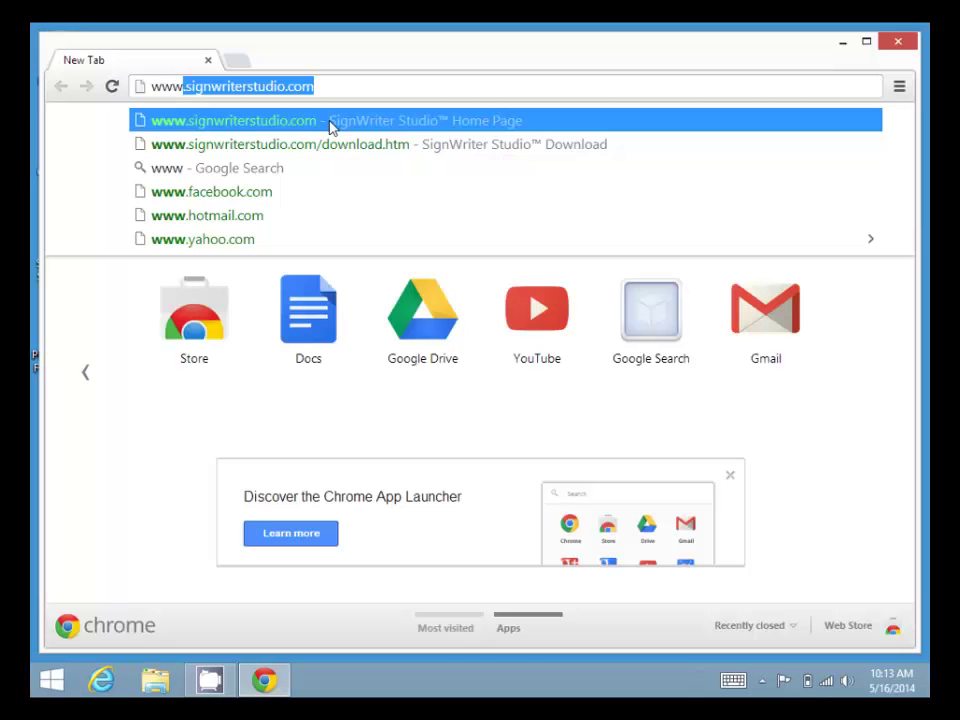
text(.sign)
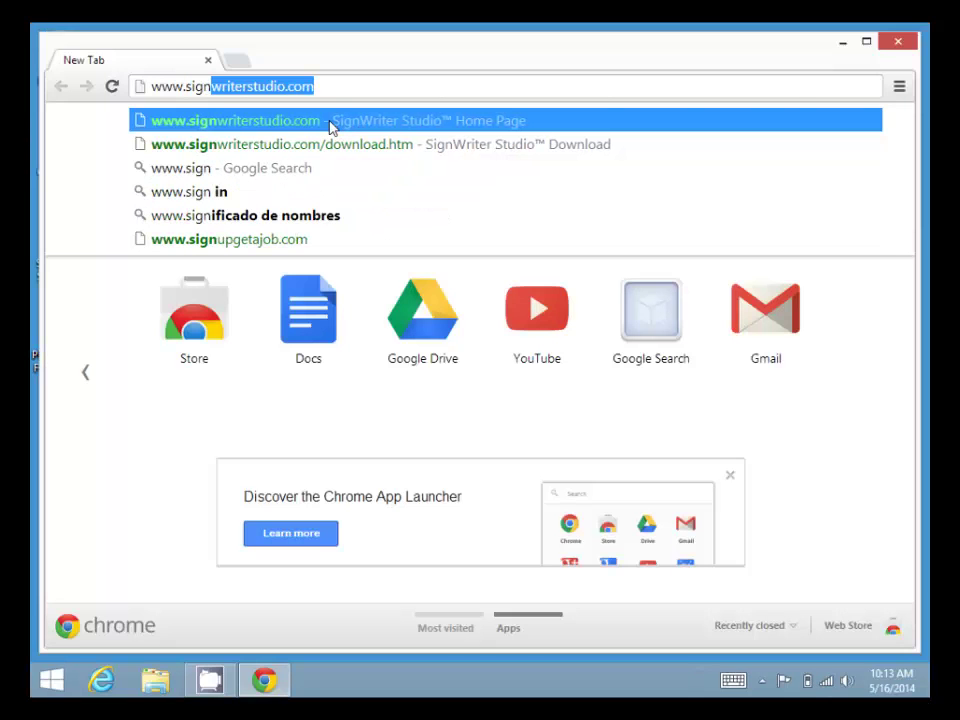
click(341, 88)
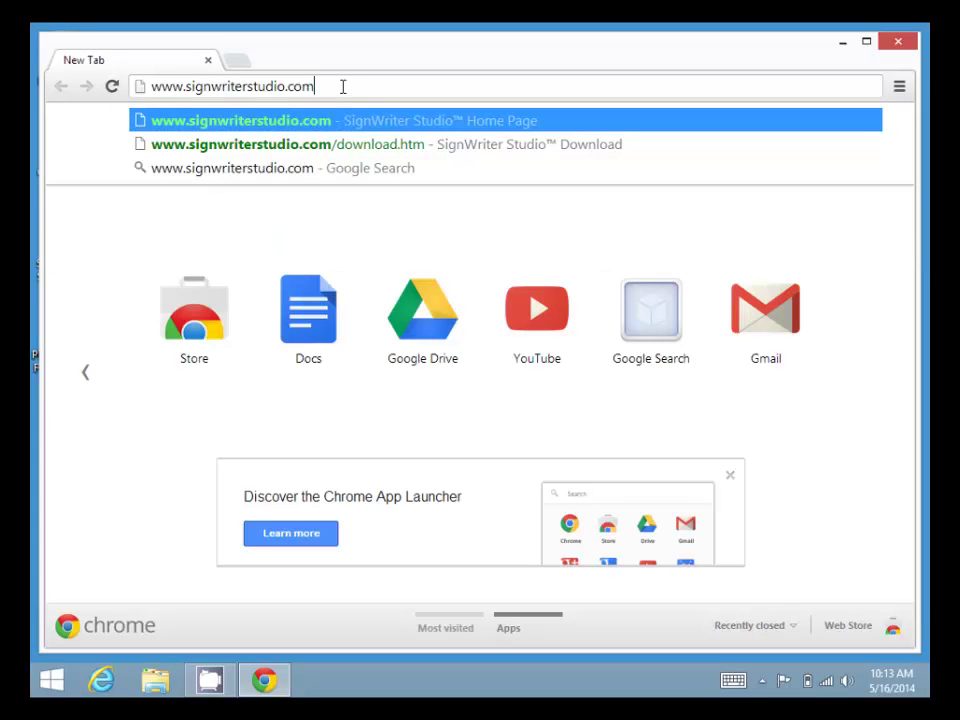
key(Return)
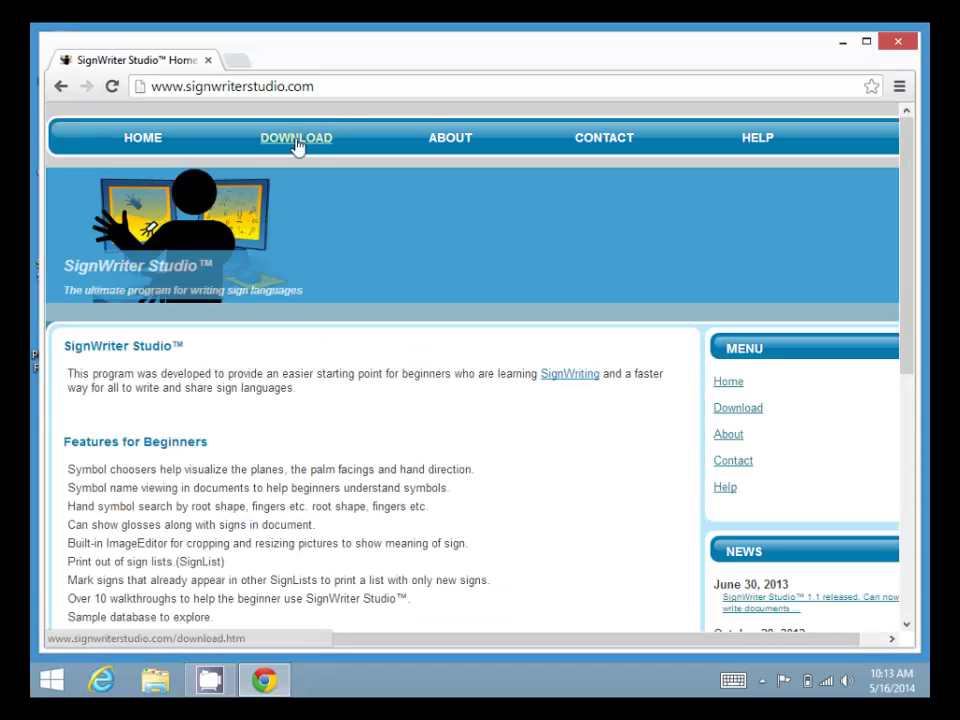
click(296, 140)
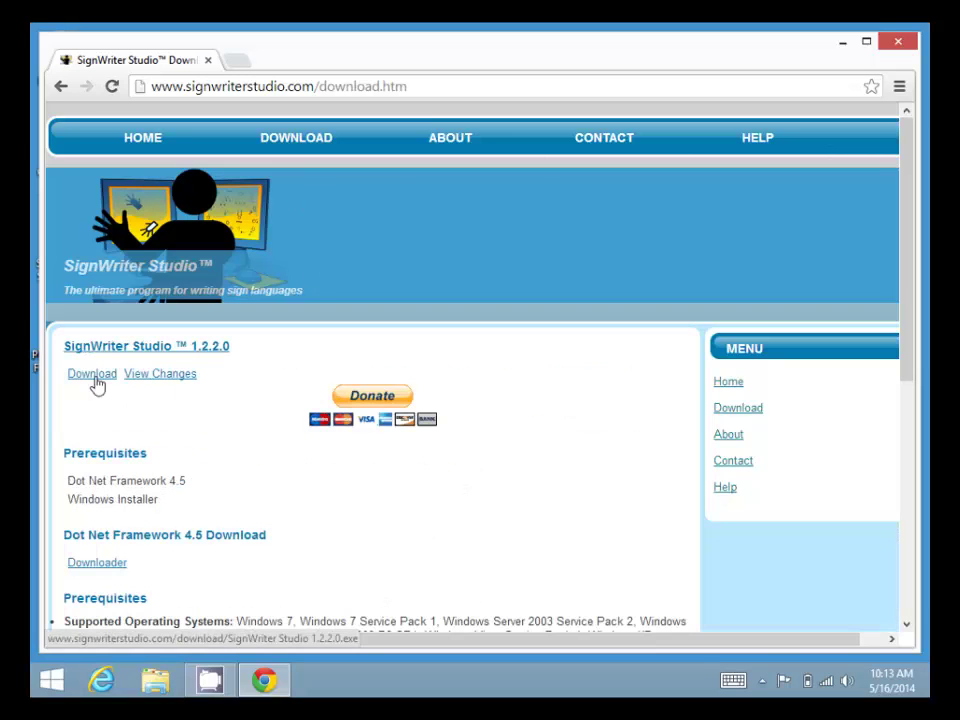
Download the SignWriter Studio 1.2.2.0 installer and keep it despite the danger warning
click(95, 380)
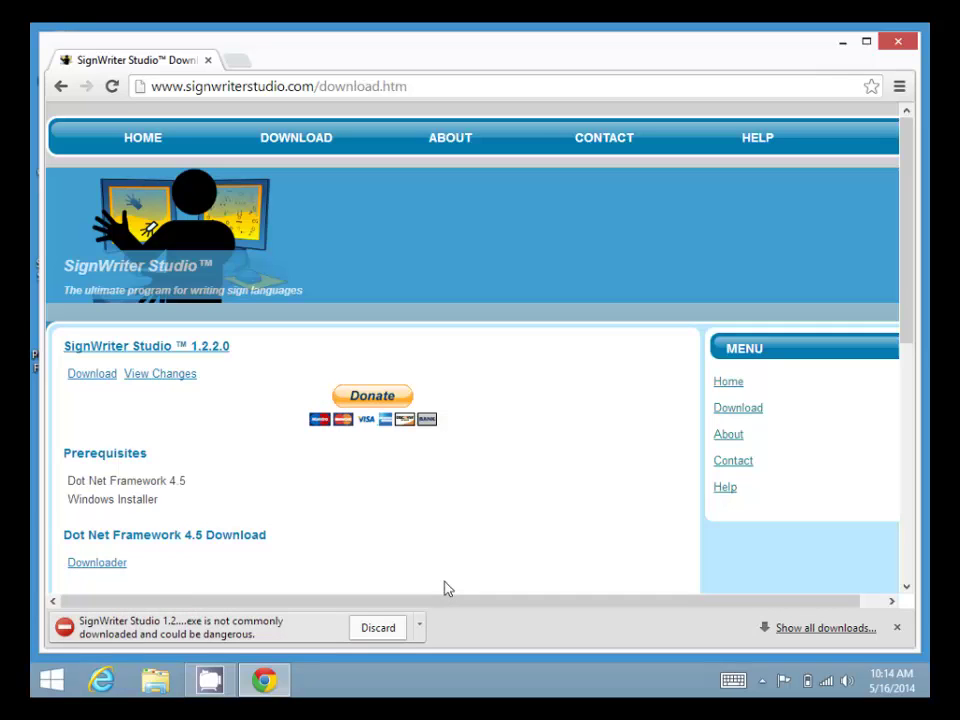
click(419, 630)
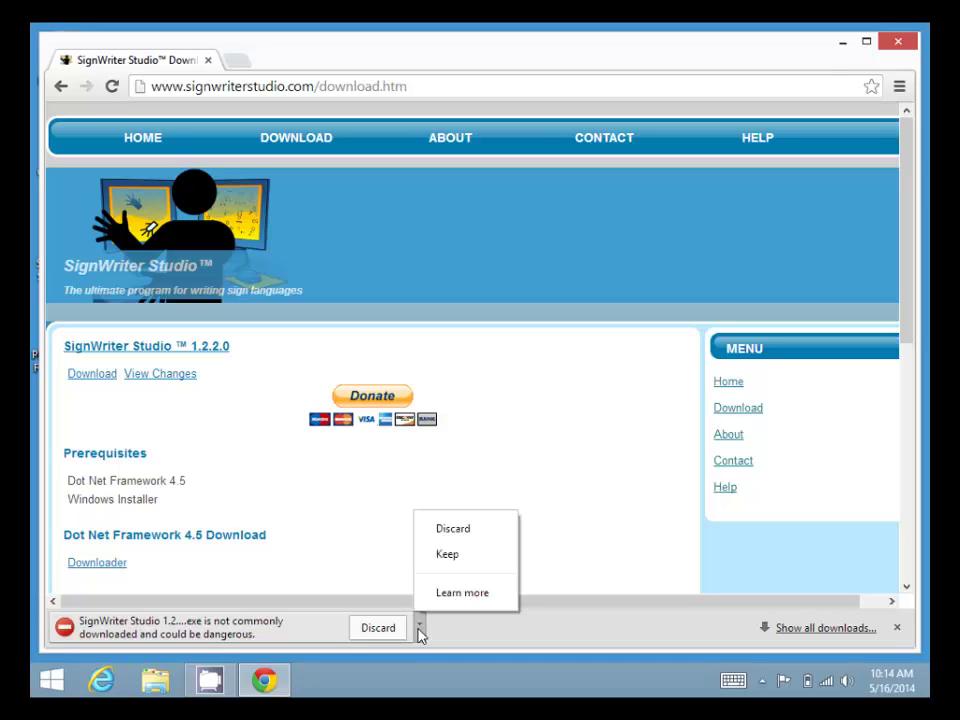
click(451, 565)
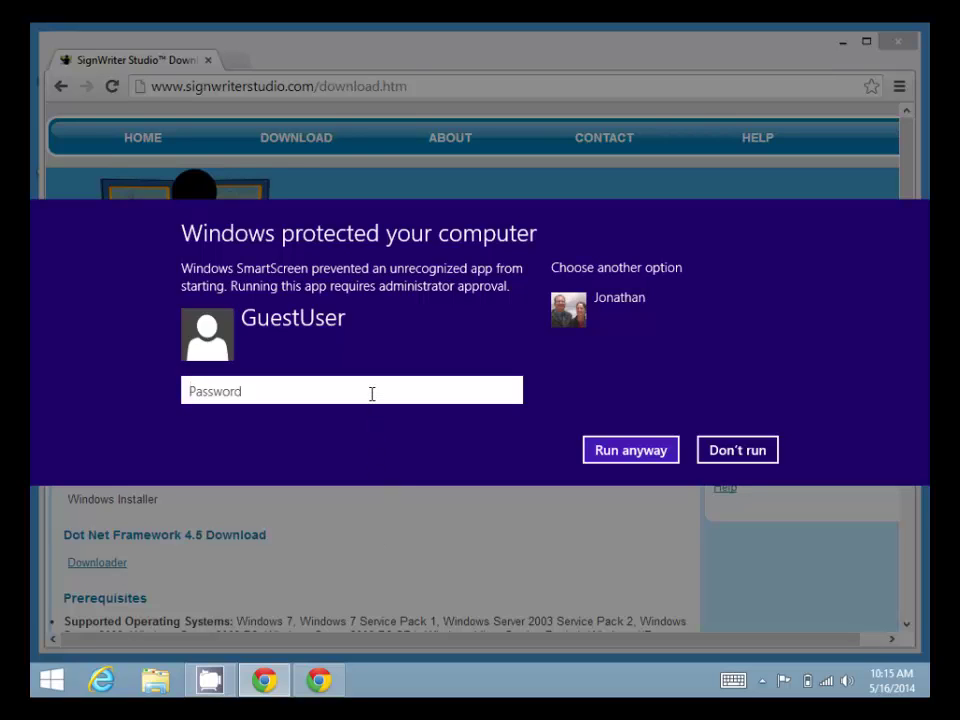
Enter the administrator password and run the unrecognized installer anyway
text(******)
click(636, 459)
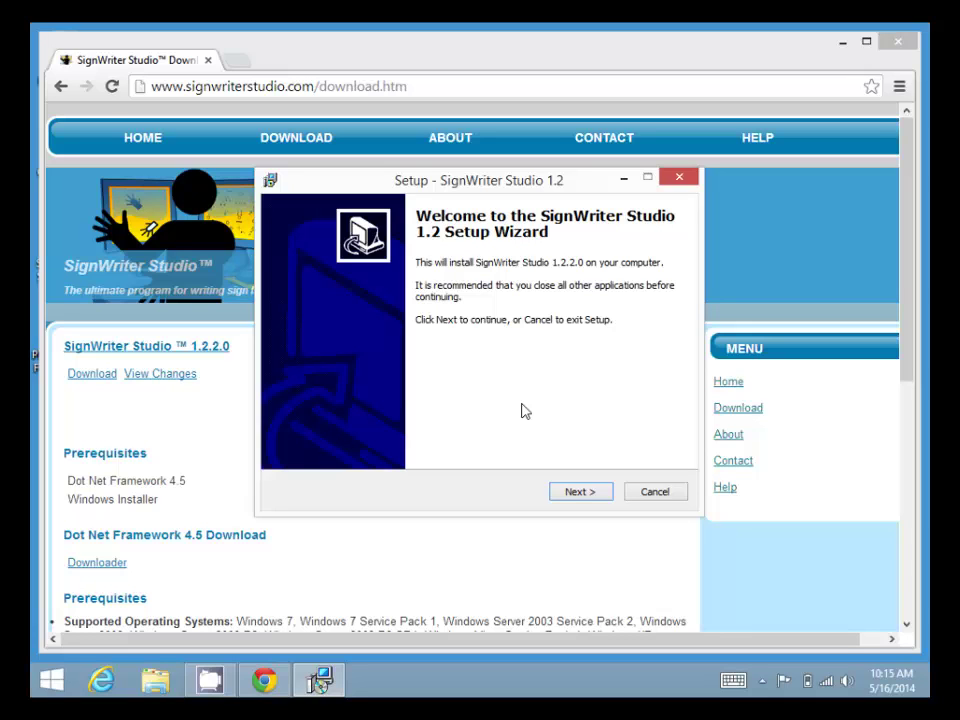
Accept the license, keep default install and Start Menu folders, and add a desktop icon
click(582, 492)
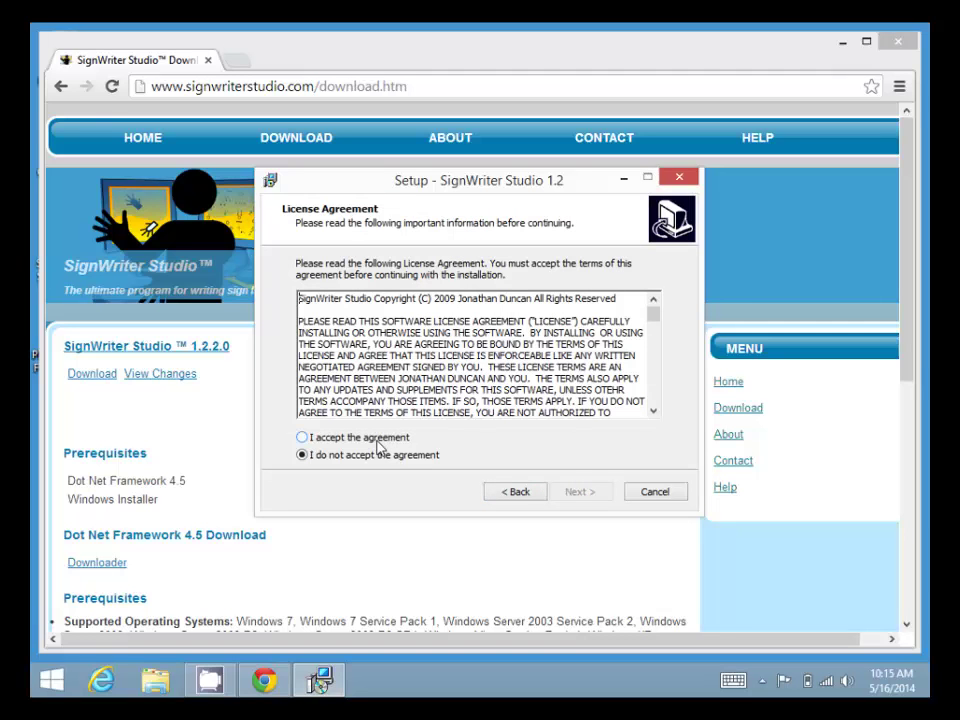
click(378, 441)
click(595, 497)
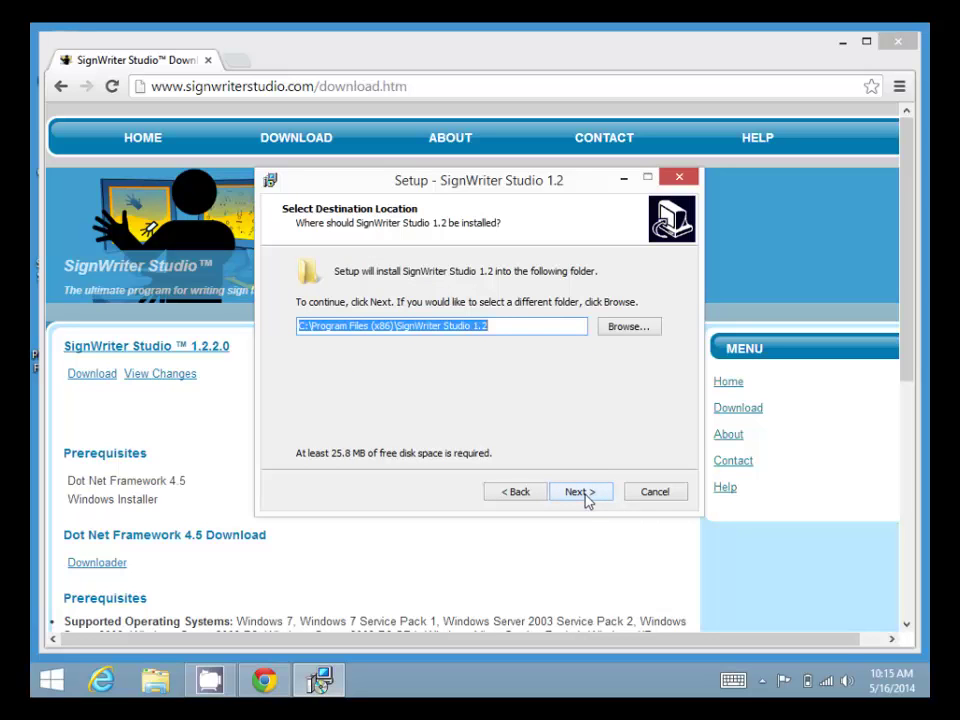
click(582, 492)
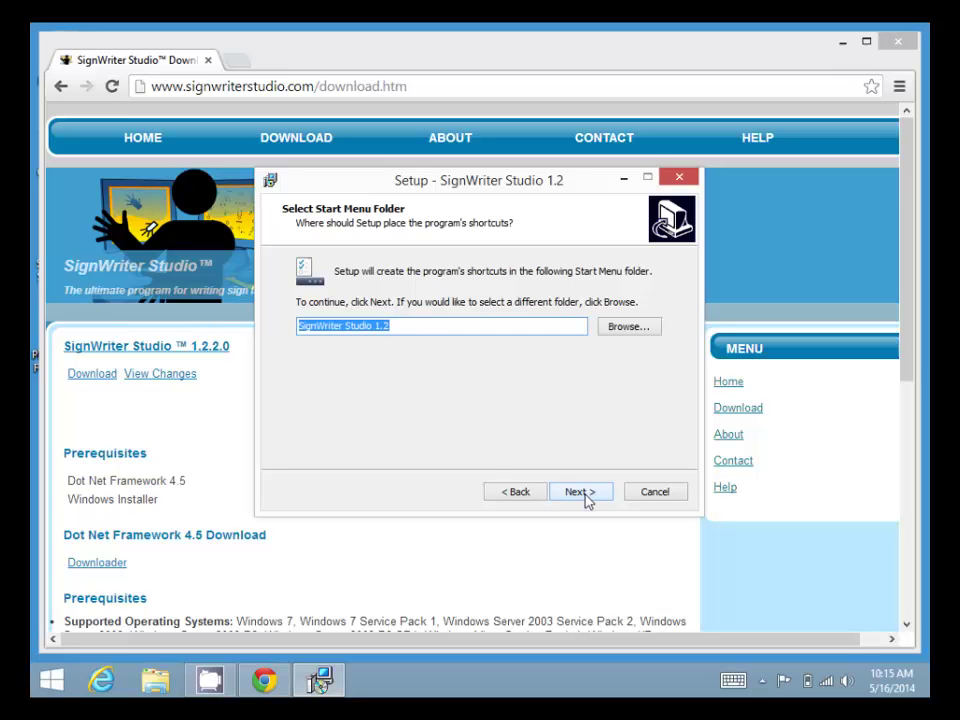
click(582, 492)
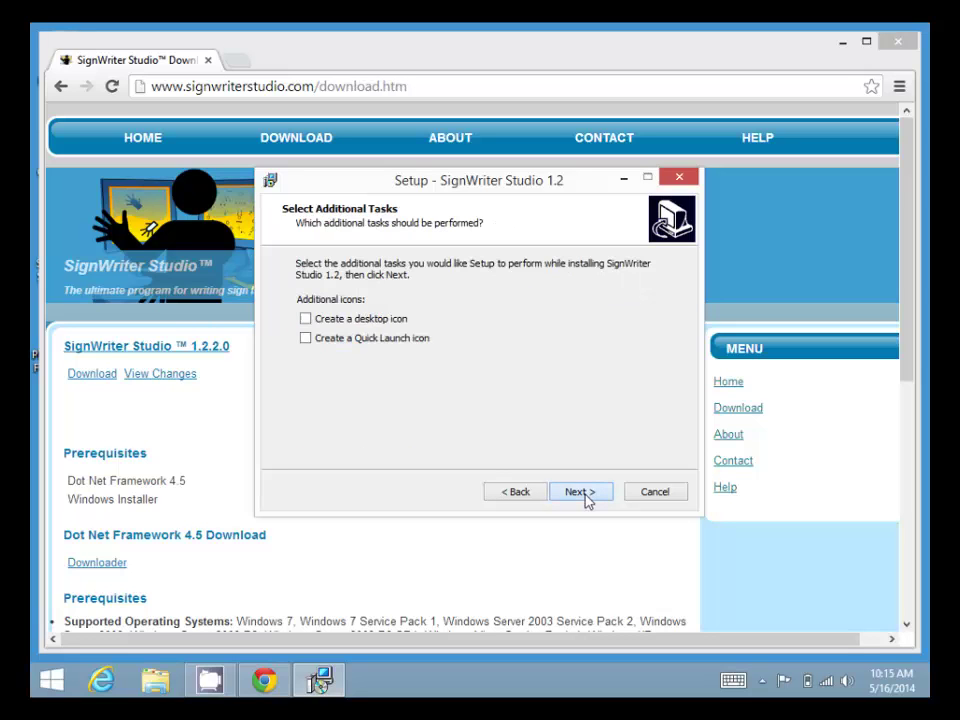
click(307, 321)
click(582, 492)
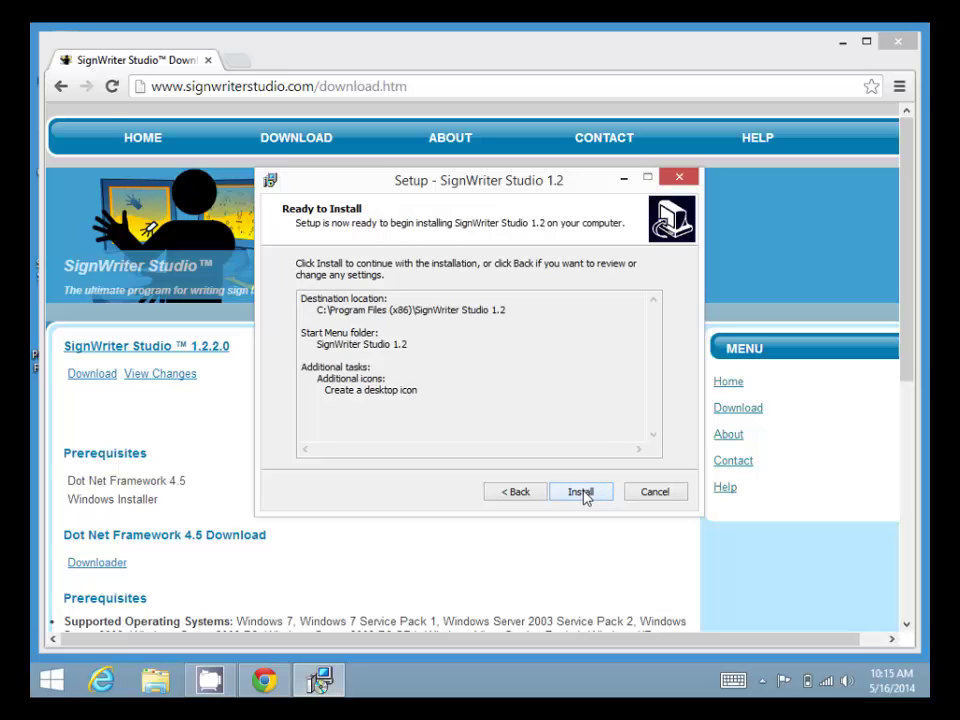
Install SignWriter Studio 1.2 and finish with Launch SignWriter Studio 1.2 left checked
click(582, 493)
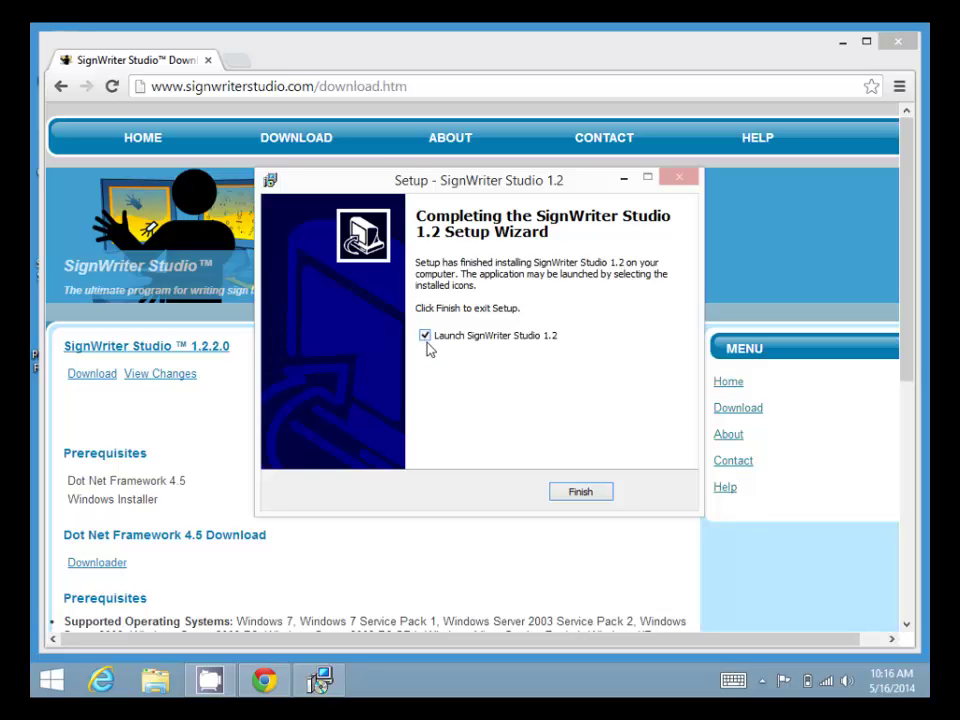
click(588, 488)
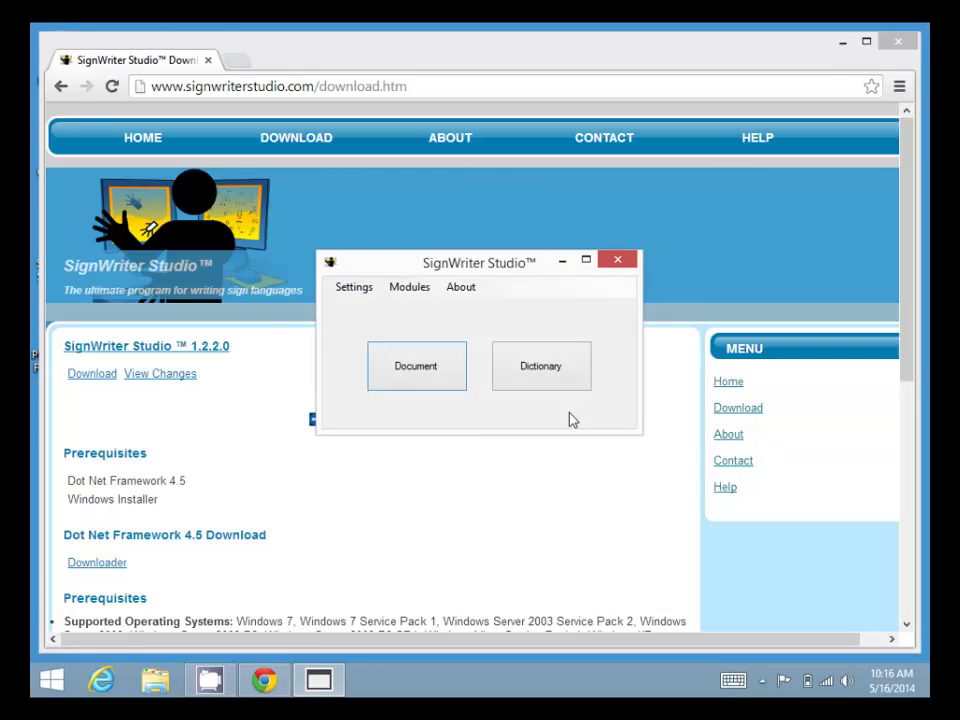
In a Document window, open Documents > SignWriter Studio Sample Files > Sample Document.SWSDoc
click(401, 385)
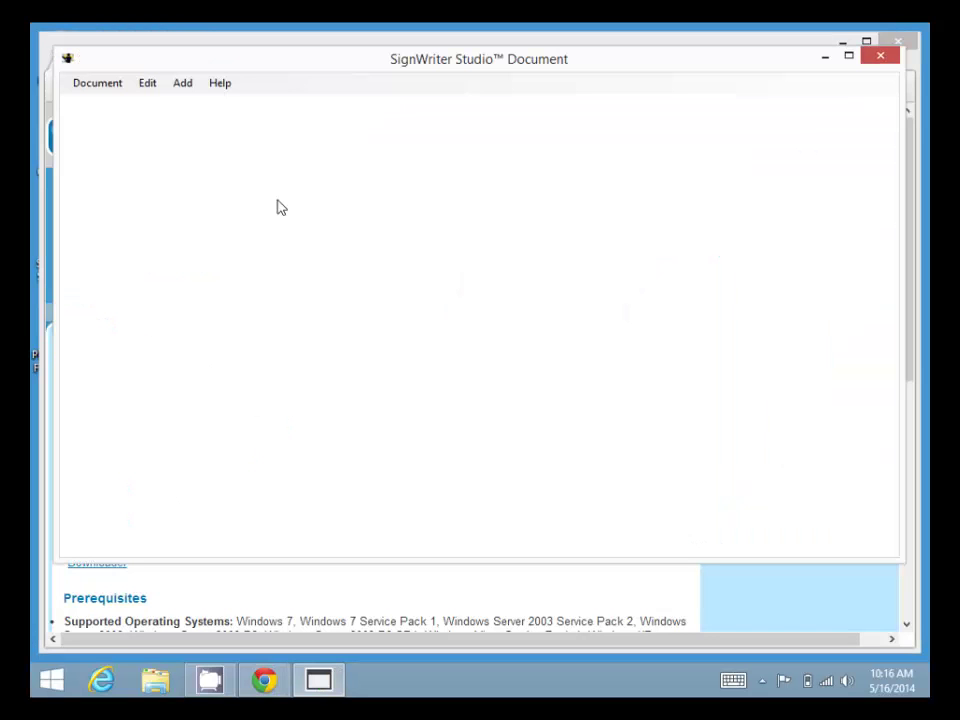
click(97, 83)
click(114, 122)
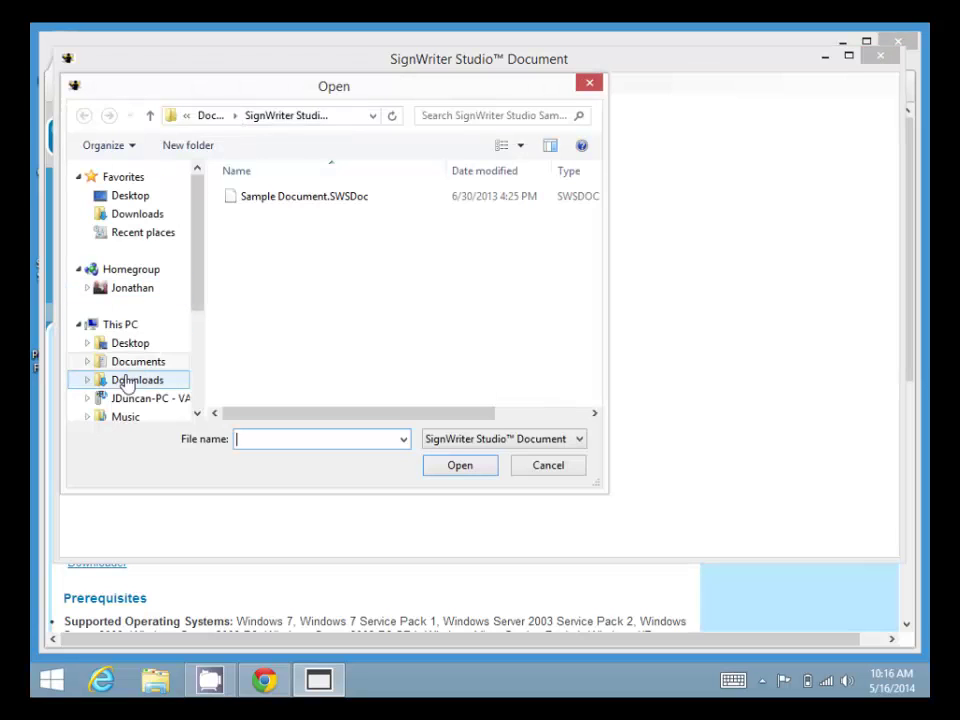
click(135, 361)
click(291, 221)
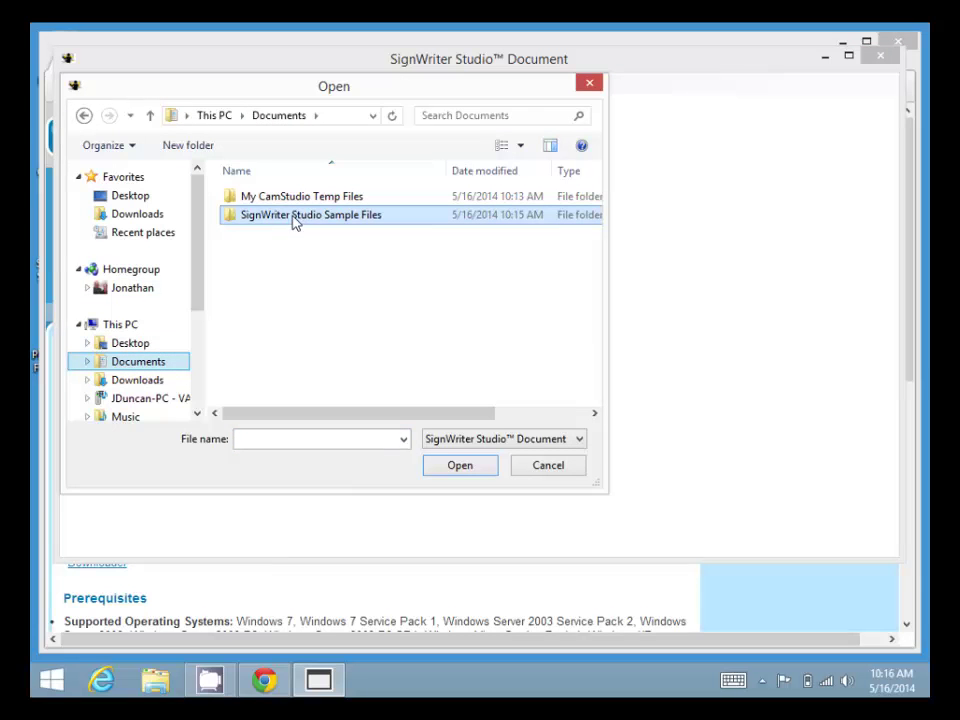
double_click(353, 221)
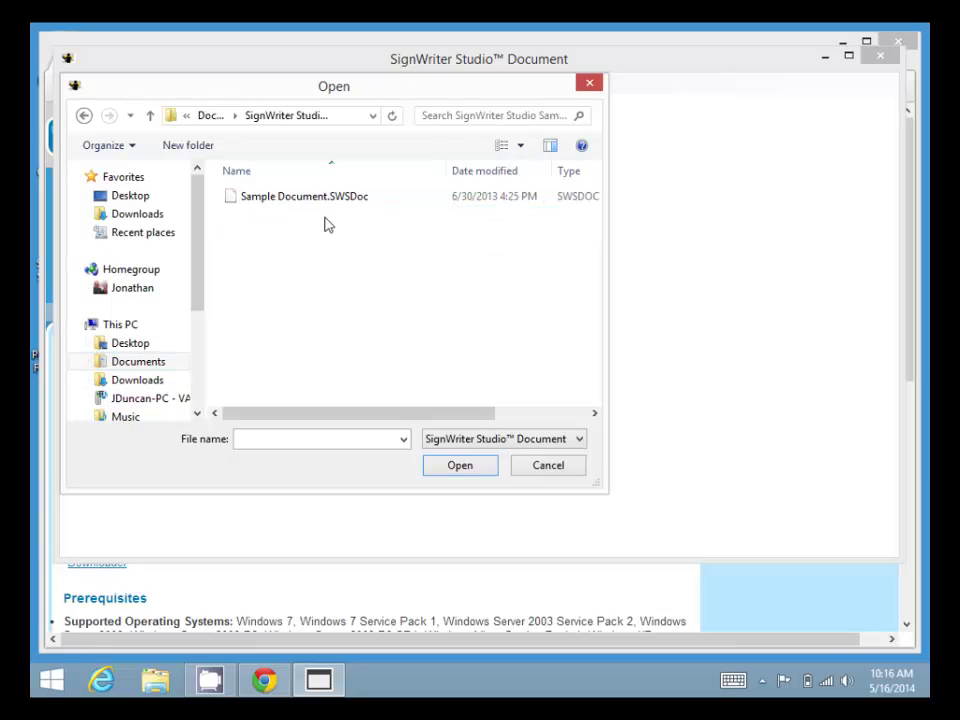
double_click(315, 201)
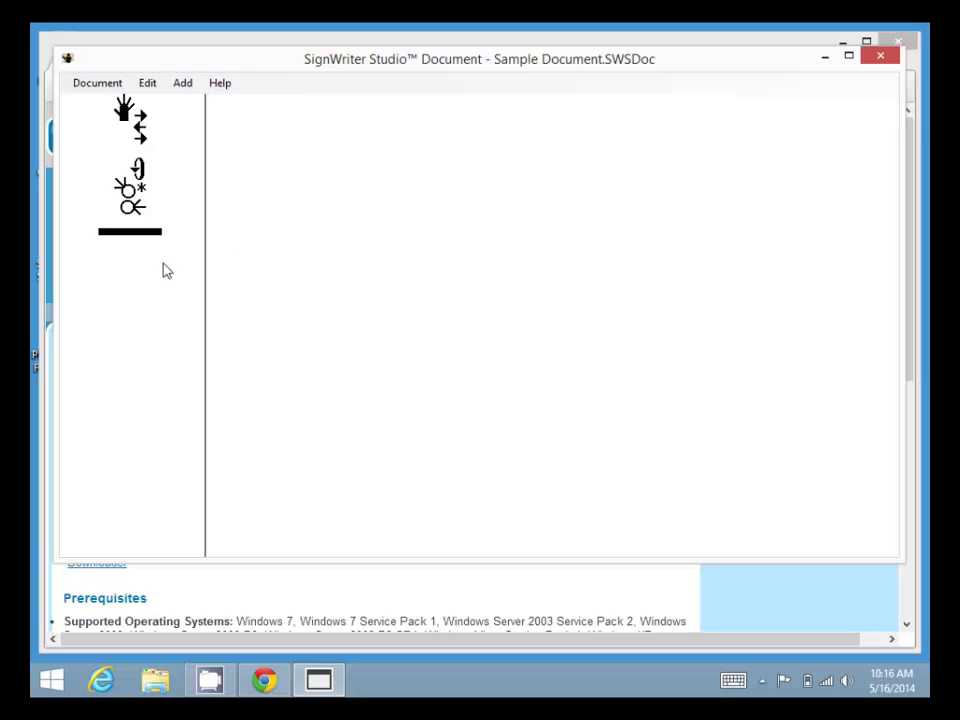
Close Sample Document, open the Dictionary window, and dismiss its choose-dictionary prompt with OK
click(880, 57)
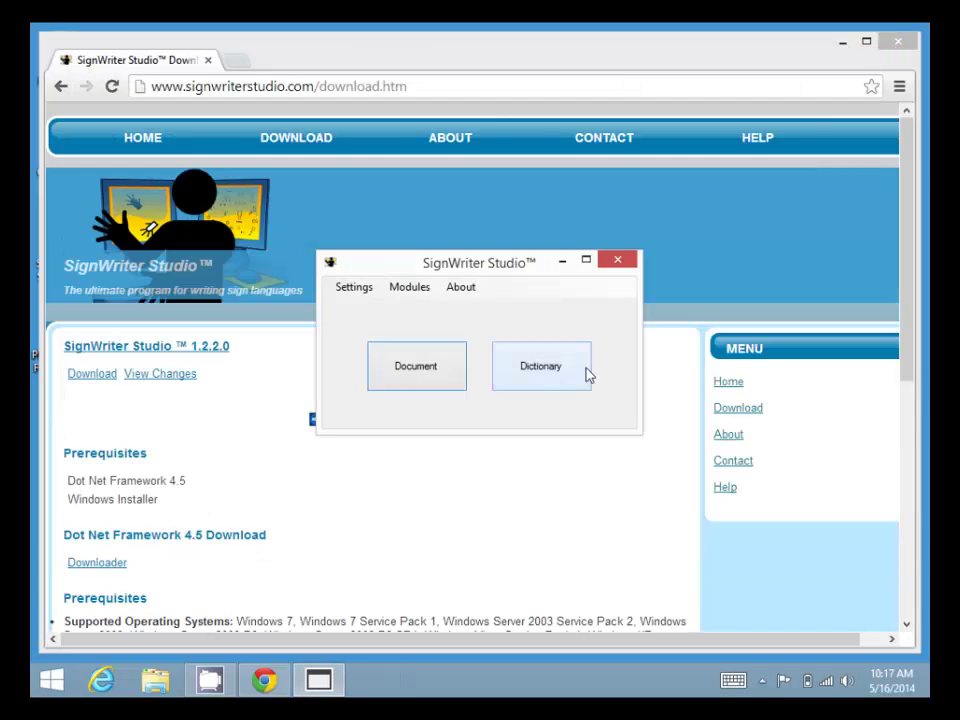
click(549, 379)
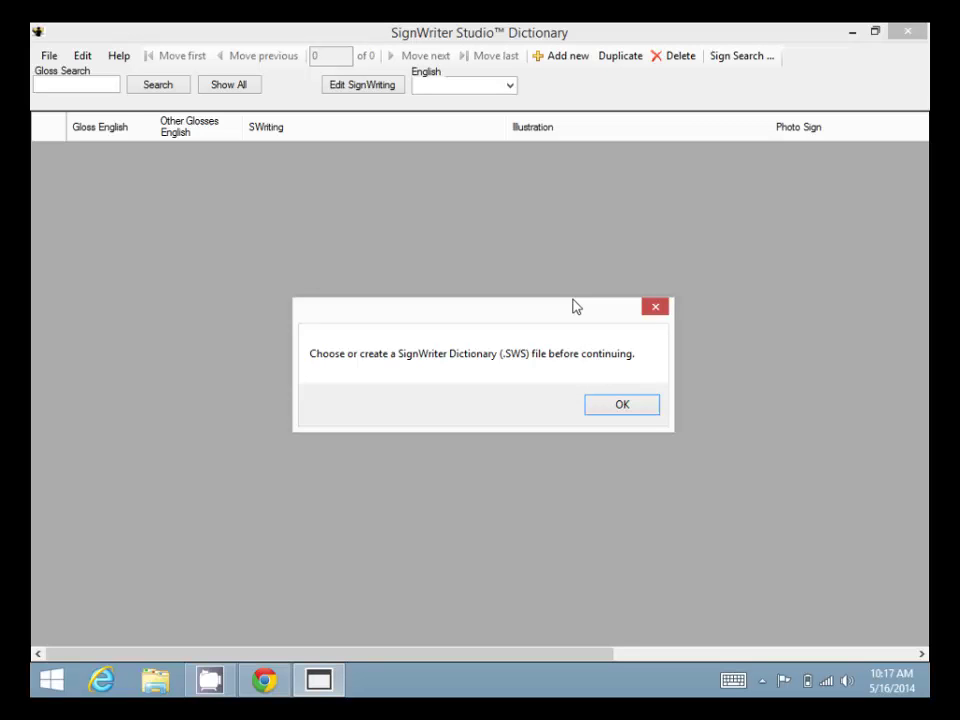
click(621, 412)
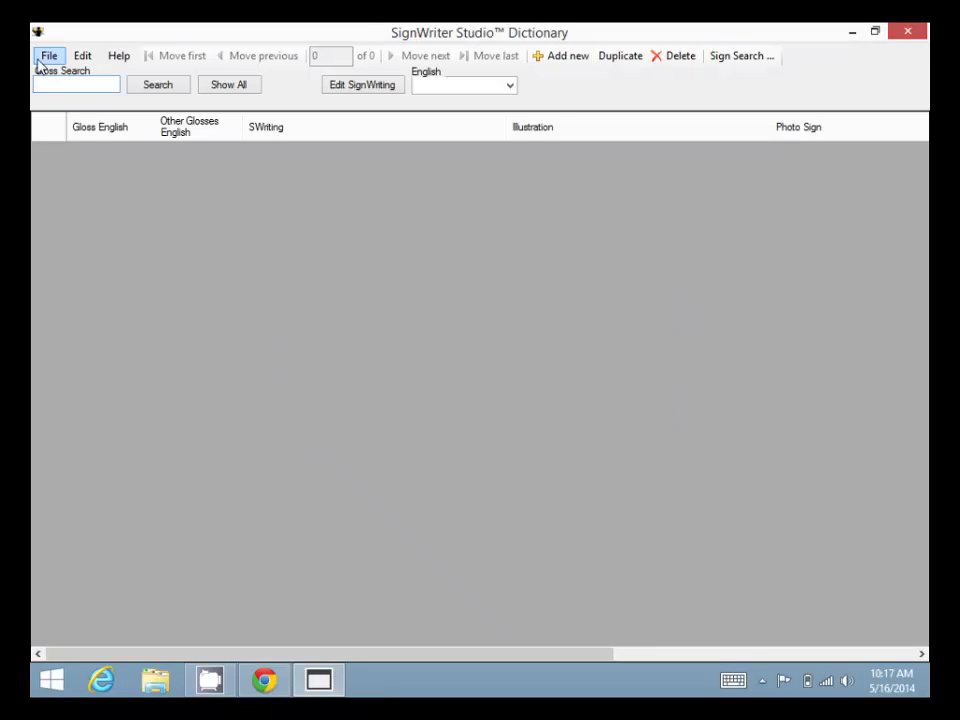
Open Documents > SignWriter Studio Sample Files > Sample Dictionary.SWS, accept the upgrade, and confirm its languages
click(49, 57)
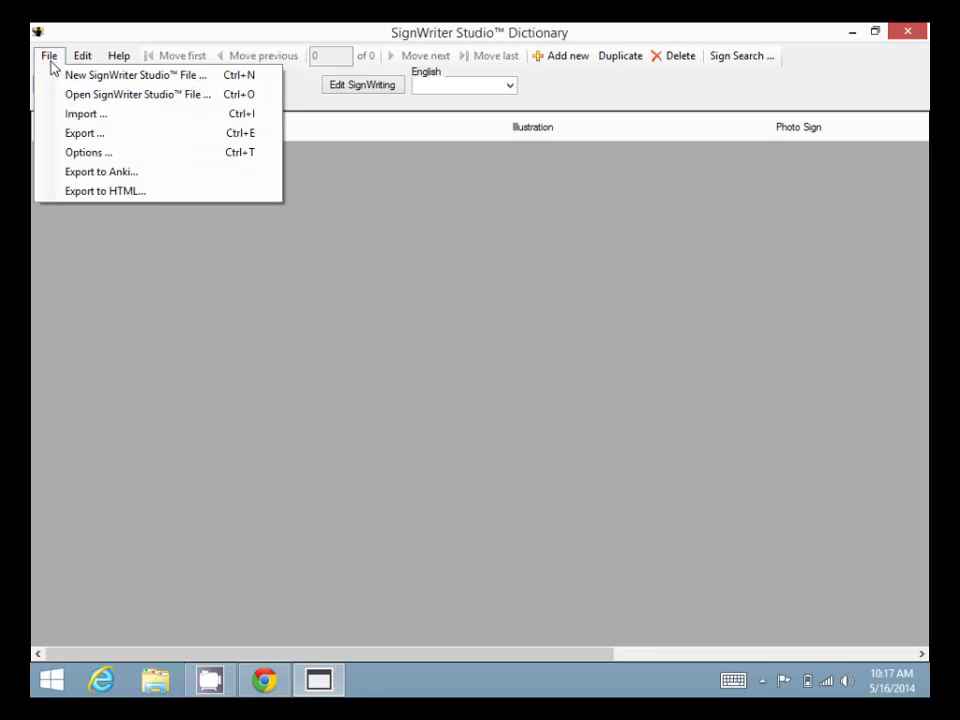
click(89, 97)
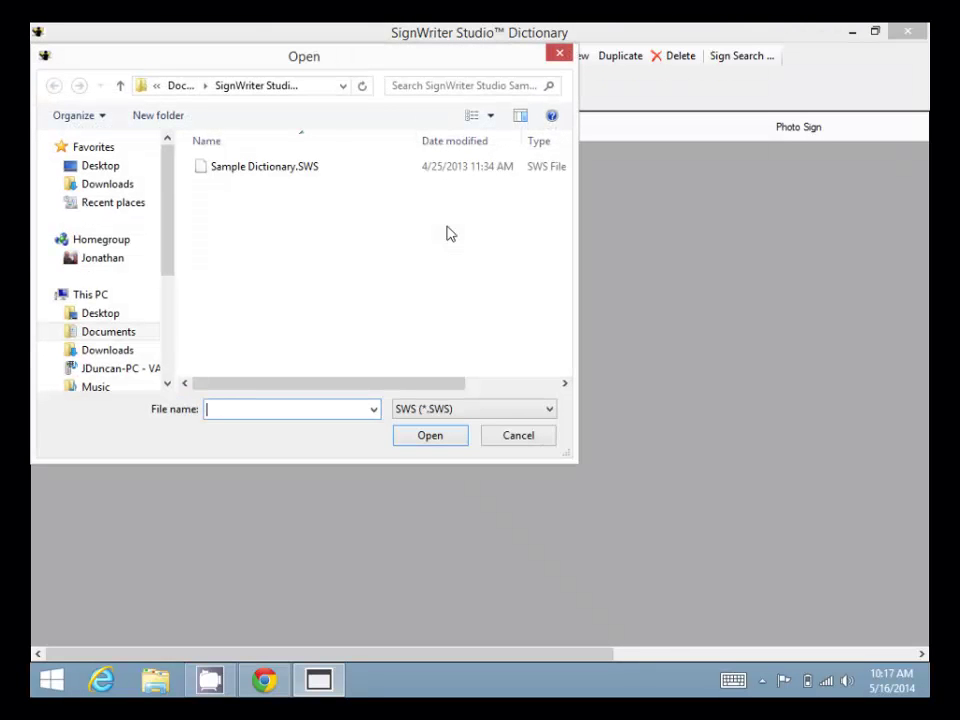
click(120, 333)
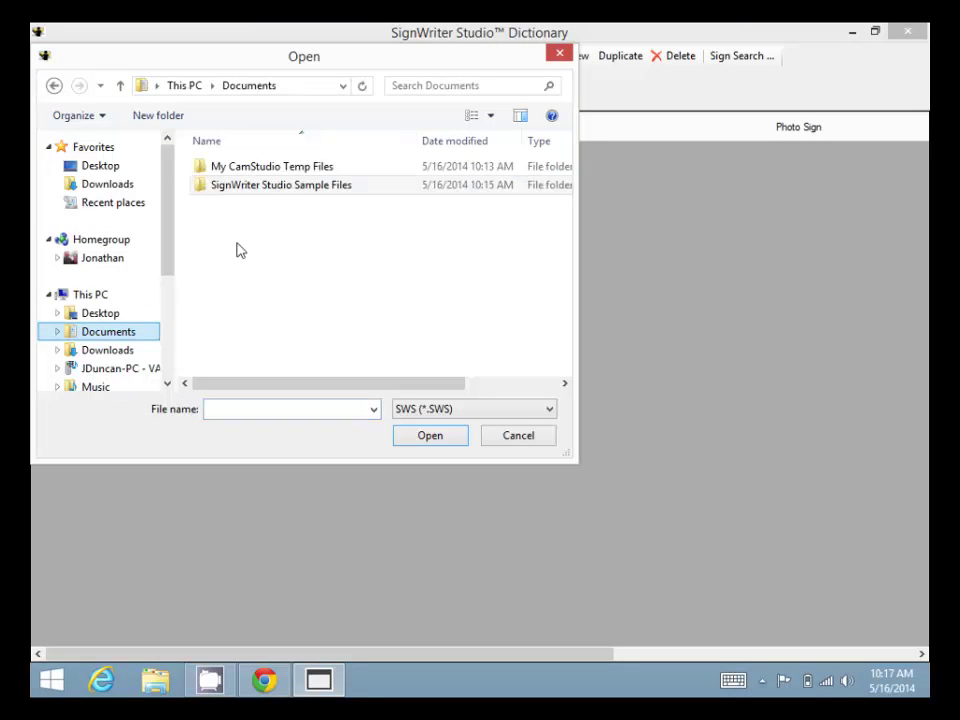
double_click(303, 190)
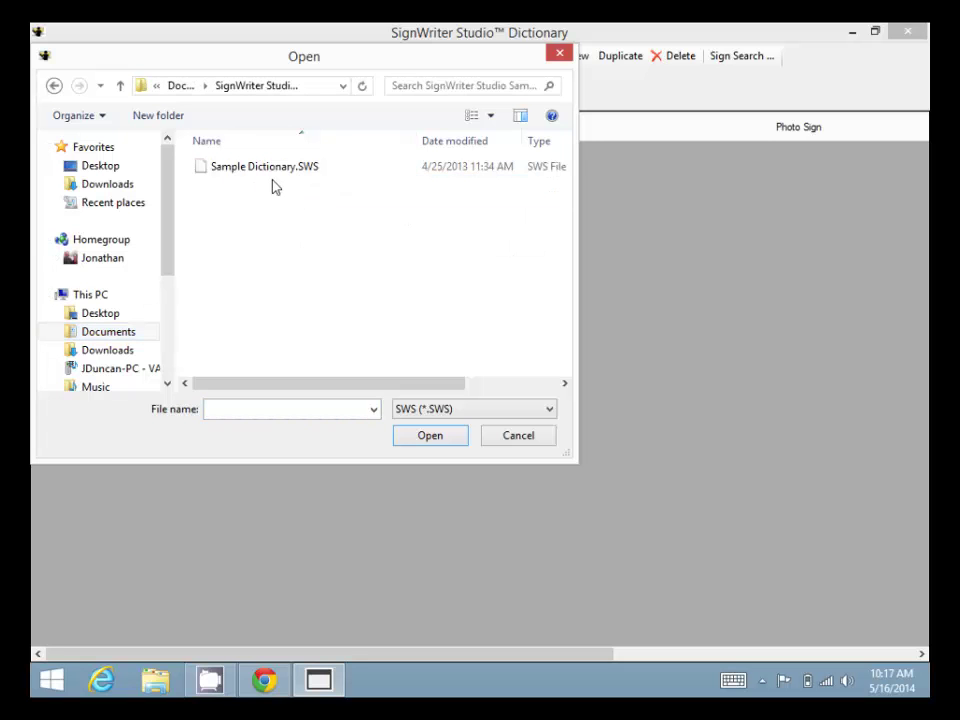
double_click(270, 176)
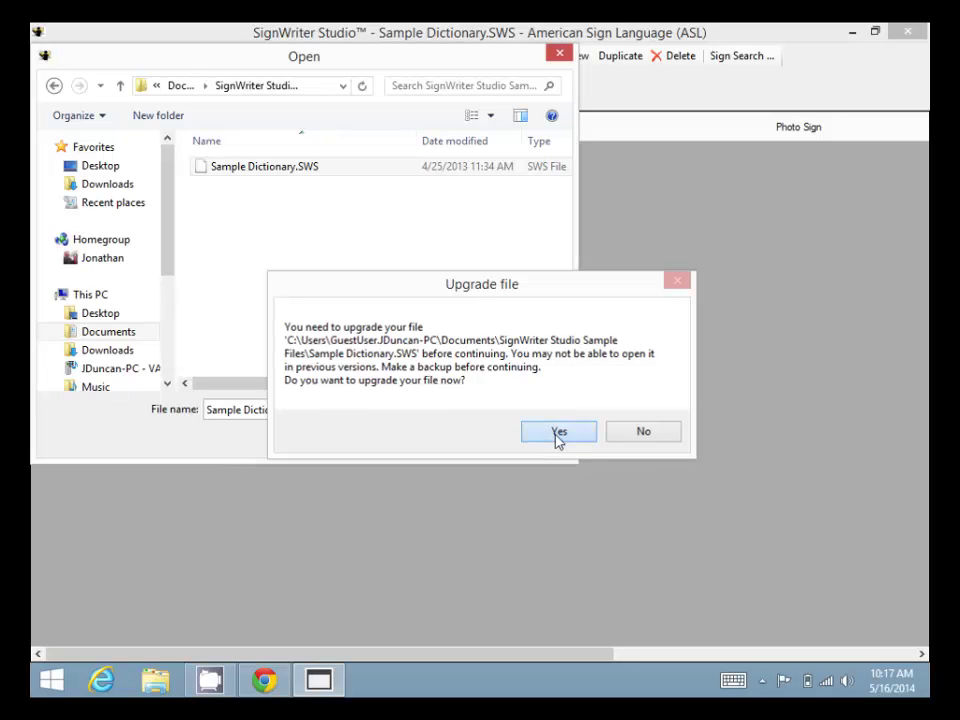
click(557, 434)
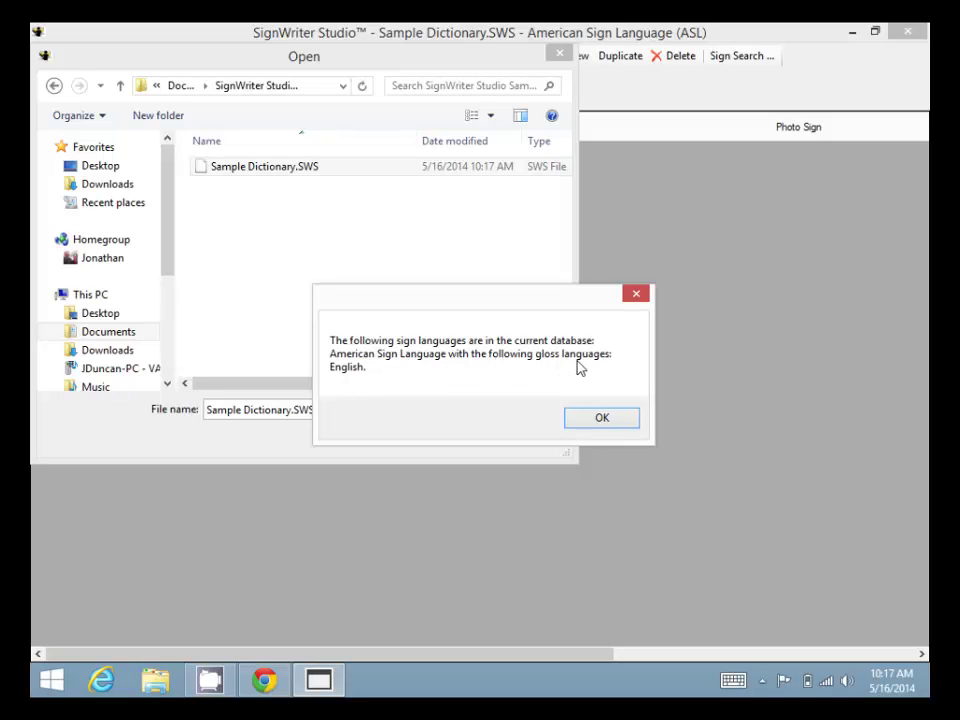
click(611, 421)
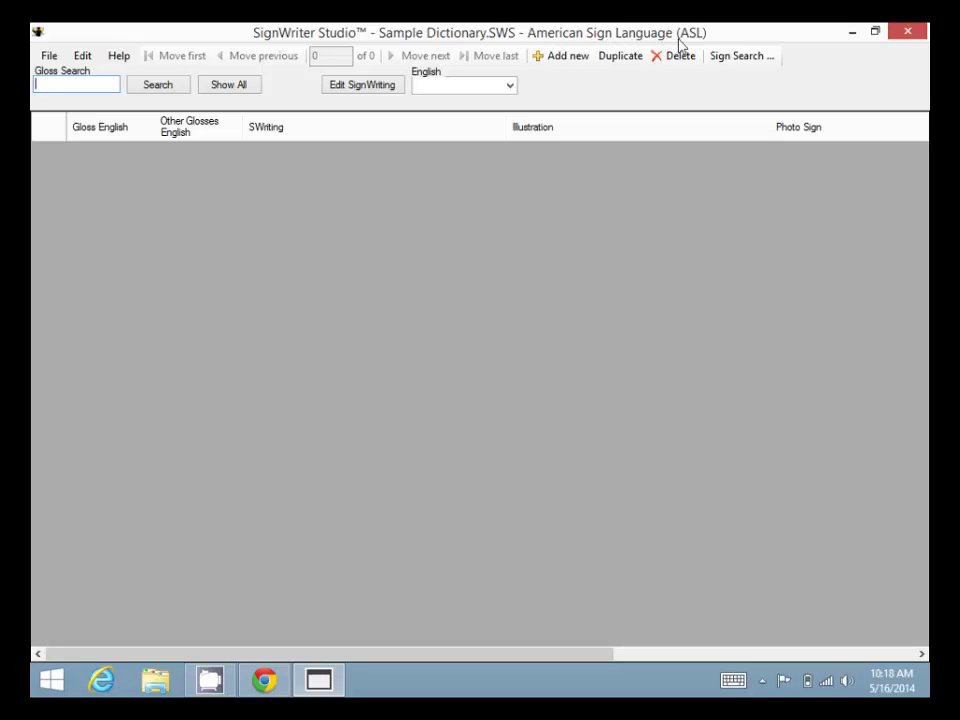
click(49, 56)
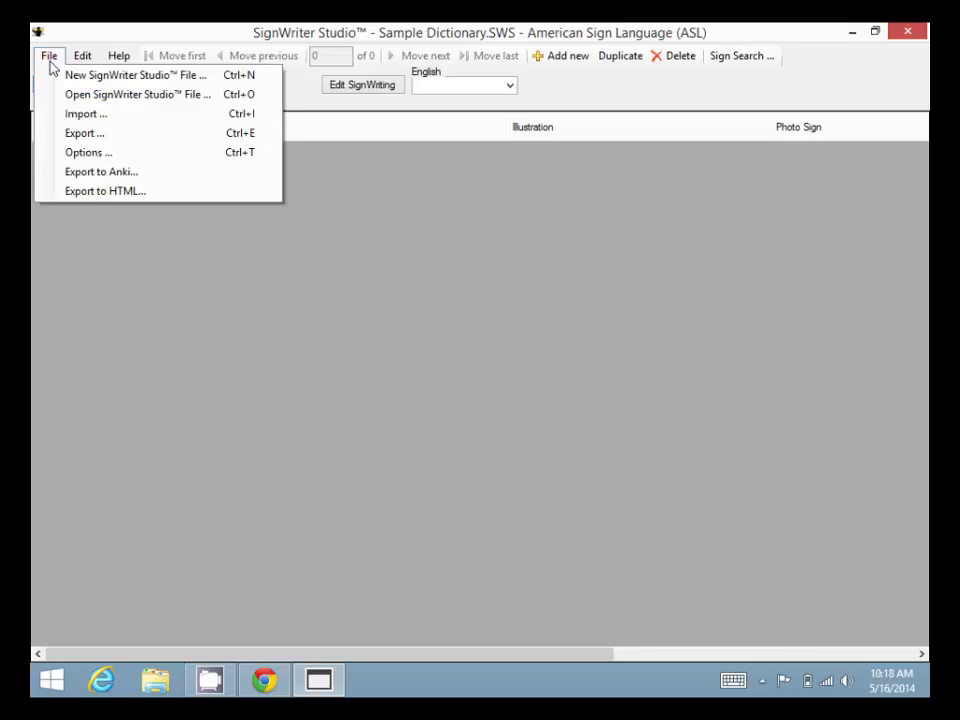
click(96, 157)
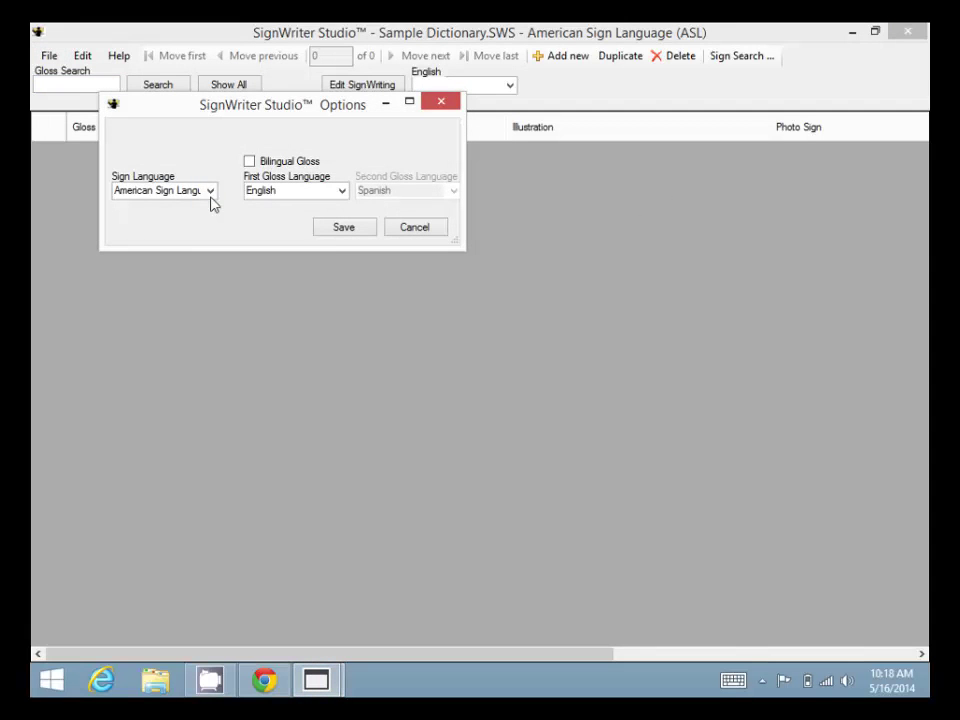
click(211, 192)
click(211, 192)
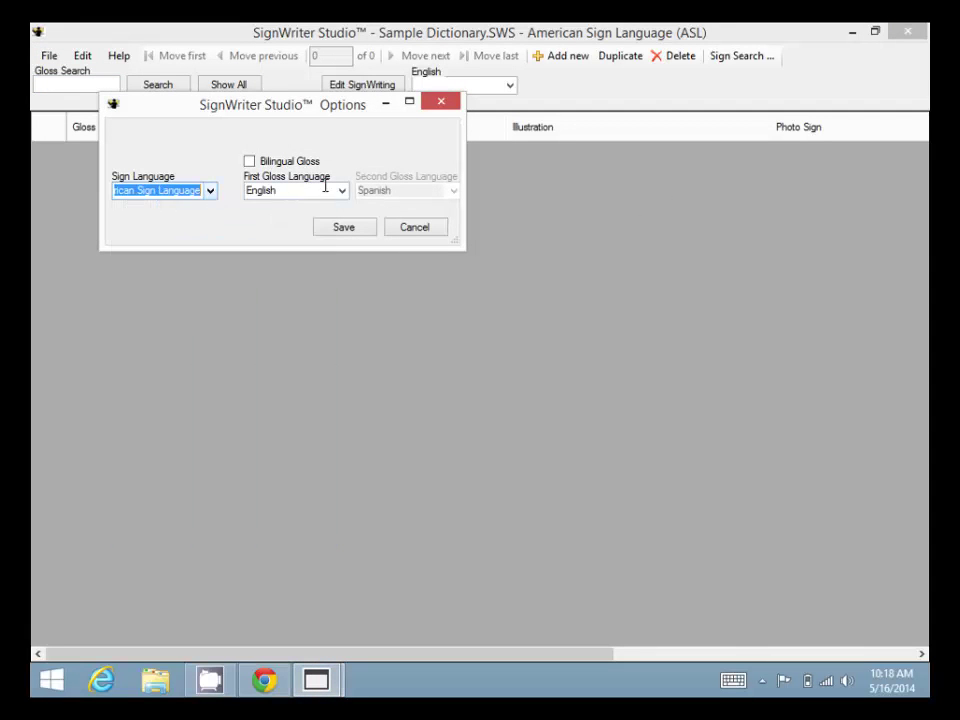
click(341, 191)
click(341, 193)
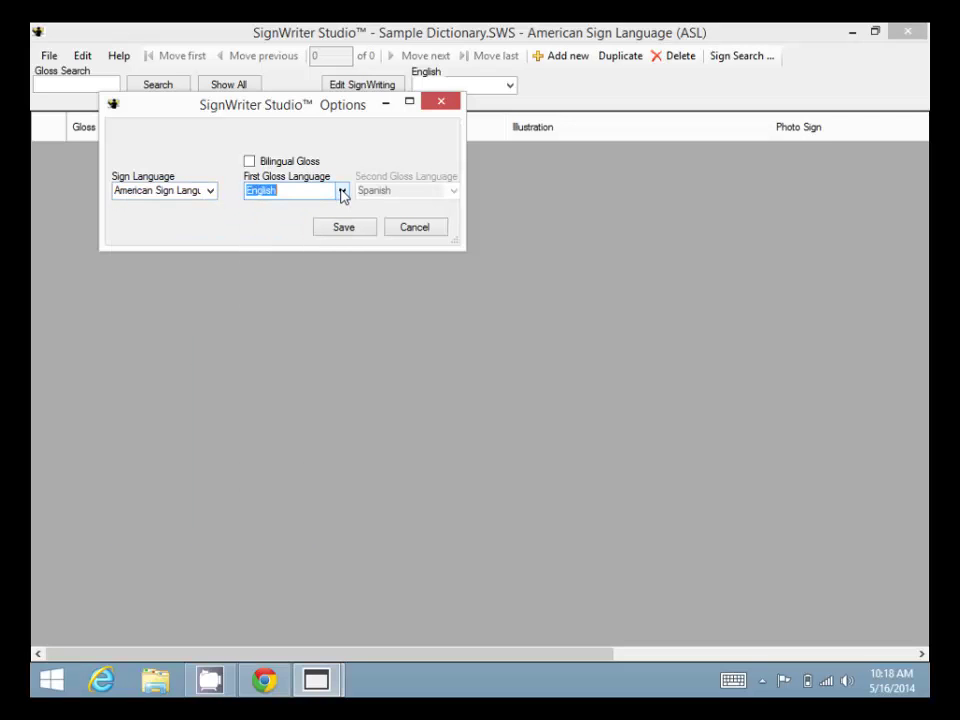
click(343, 192)
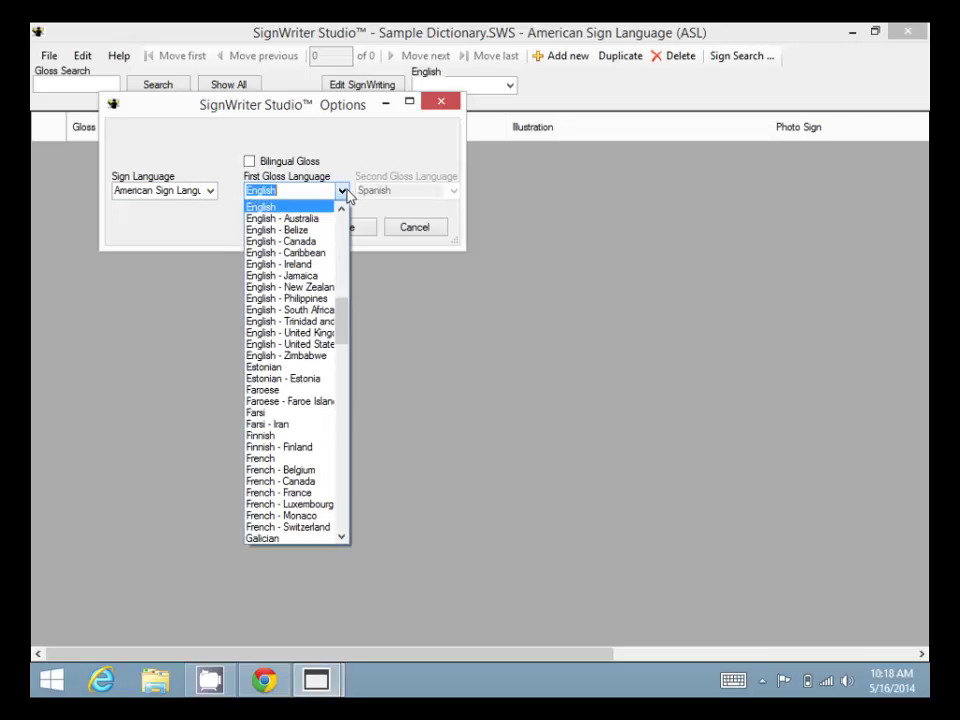
click(344, 192)
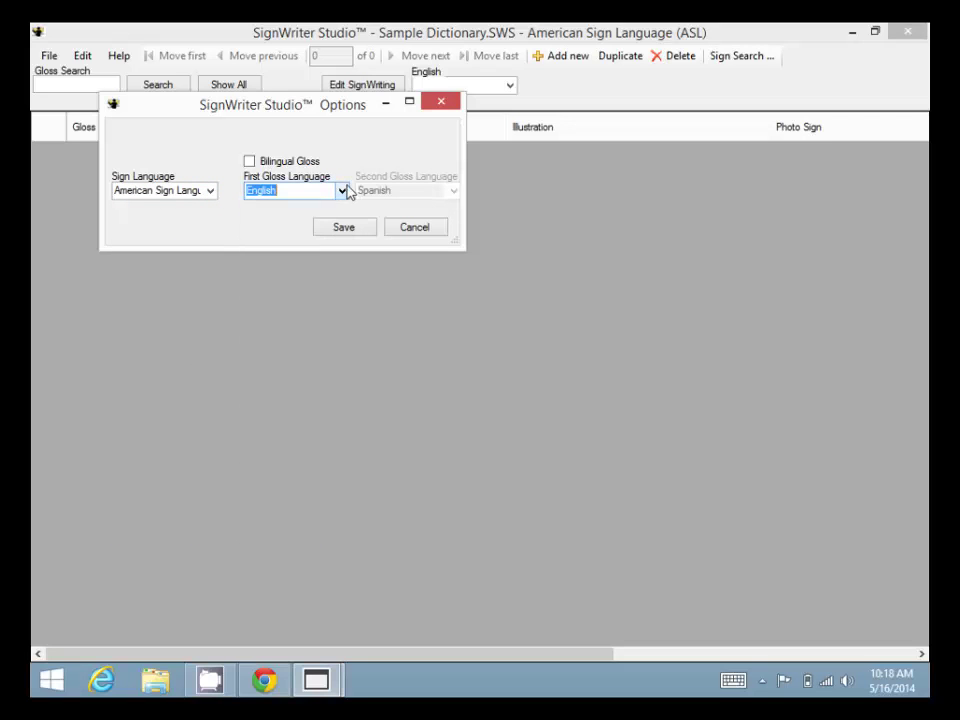
Close the Options dialog without saving and use Show All to list all 27 entries
click(413, 228)
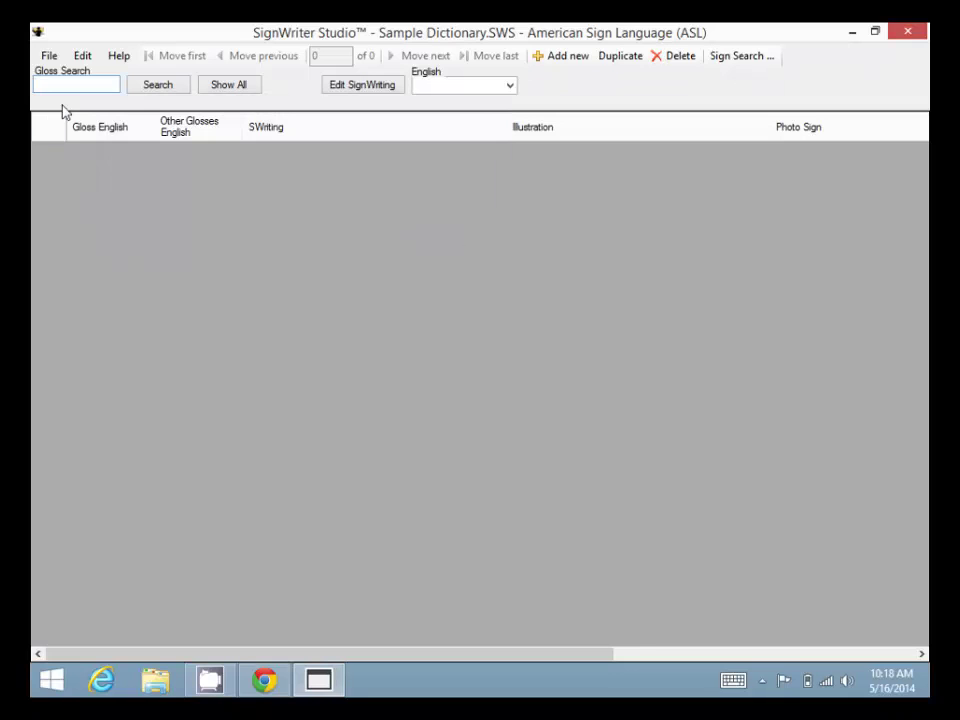
click(249, 90)
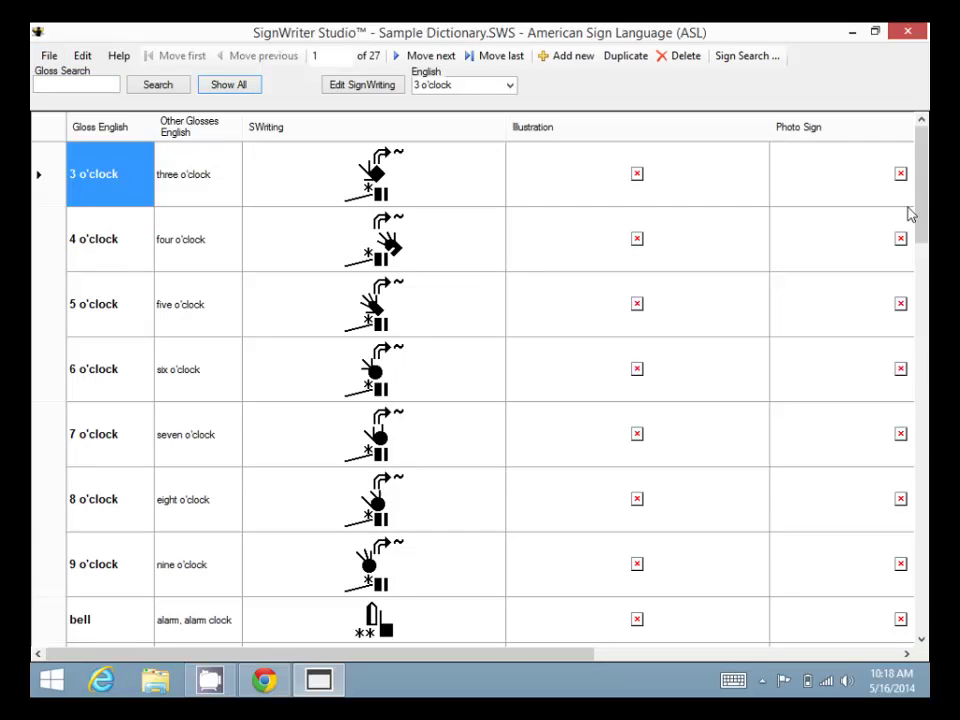